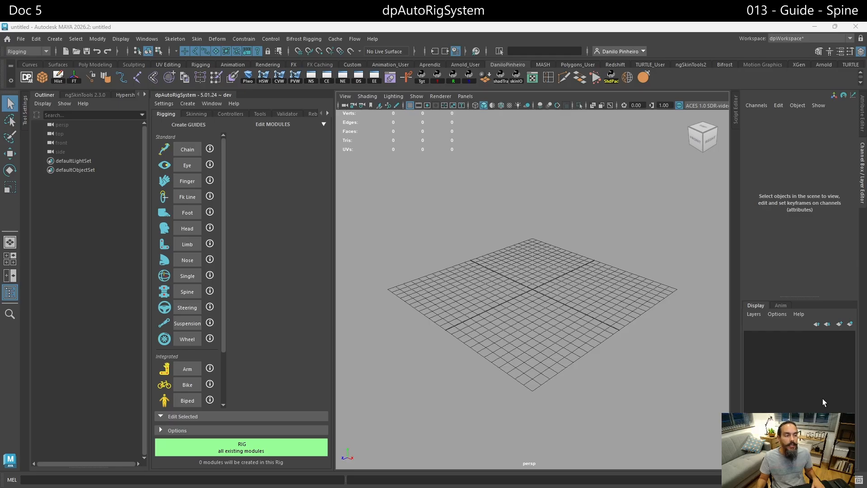
Step: Create a Spine guide module and select each of its three joint locators in turn to inspect them
{"action": "left_click", "coordinate": [195, 293]}
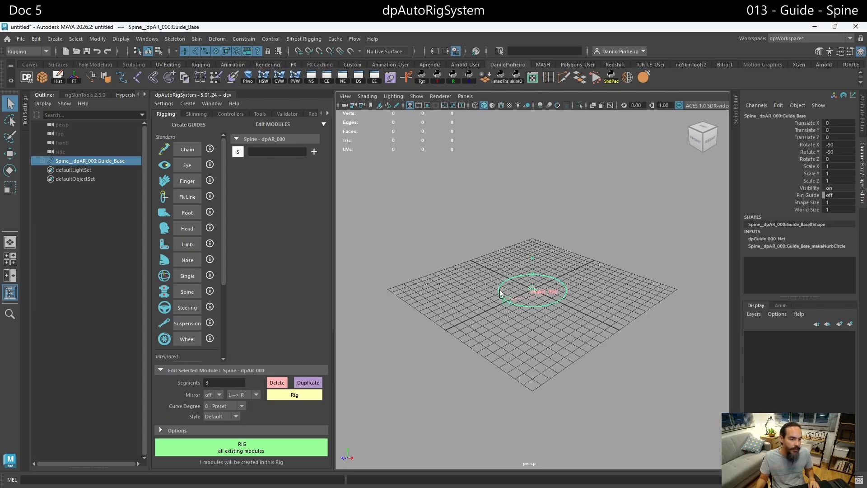
{"action": "key", "text": "f"}
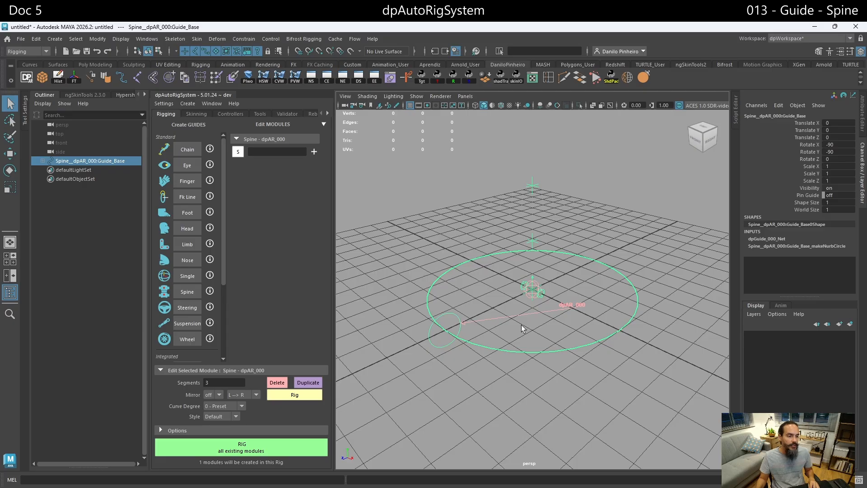
{"action": "left_click_drag", "start_coordinate": [512, 277], "coordinate": [546, 302]}
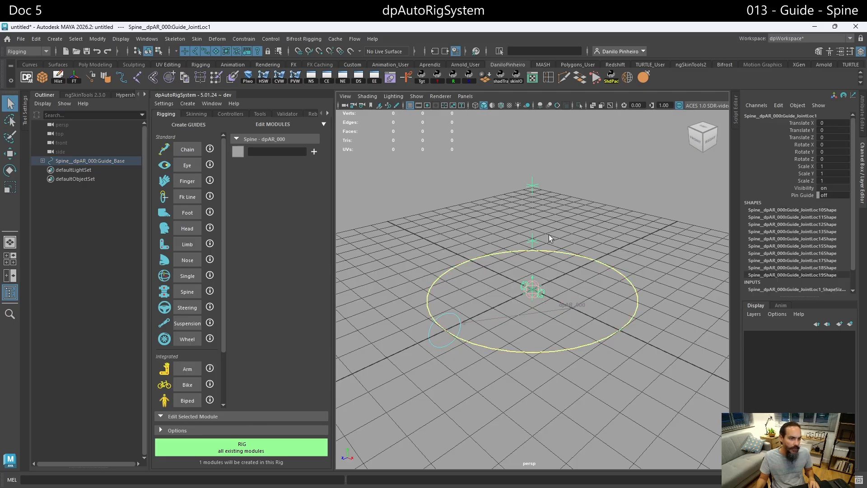
{"action": "left_click", "coordinate": [530, 241]}
{"action": "left_click", "coordinate": [531, 186]}
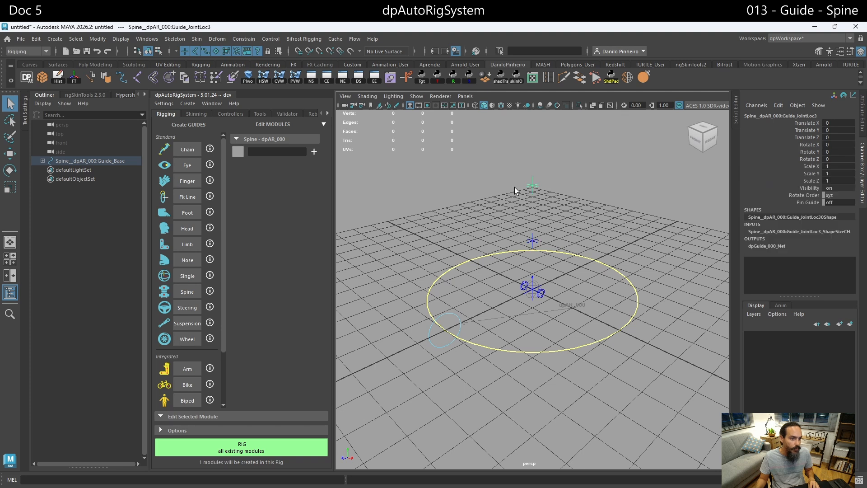
{"action": "left_click", "coordinate": [532, 242]}
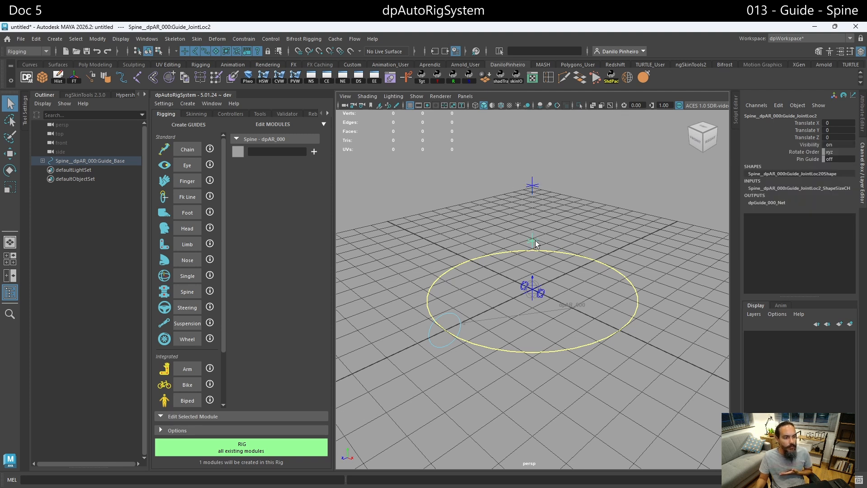
{"action": "left_click", "coordinate": [532, 283]}
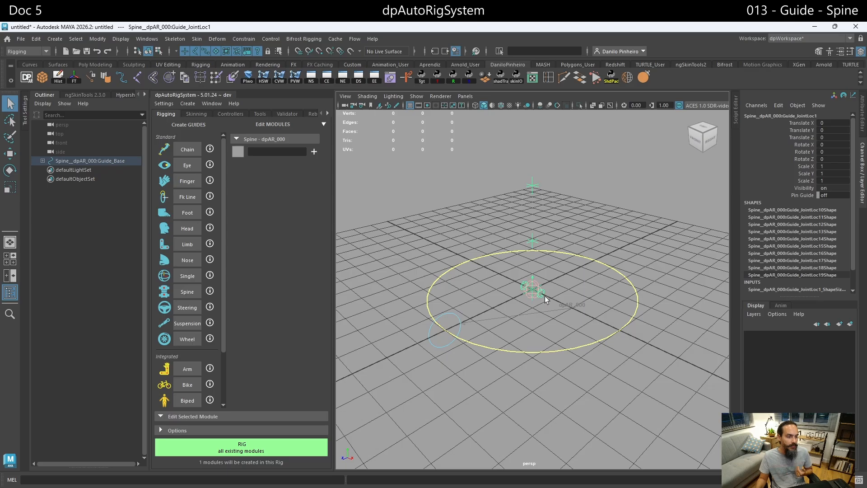
Step: Shrink the spine guide's base circle by moving its radius control to a Translate X of about 2.12
{"action": "scroll", "coordinate": [542, 292], "scroll_direction": "down", "scroll_amount": 2}
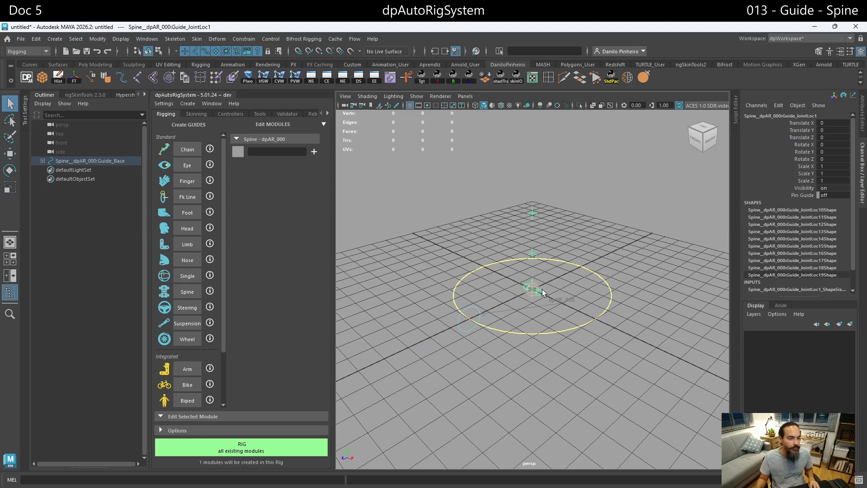
{"action": "left_click", "coordinate": [477, 315]}
{"action": "key", "text": "w"}
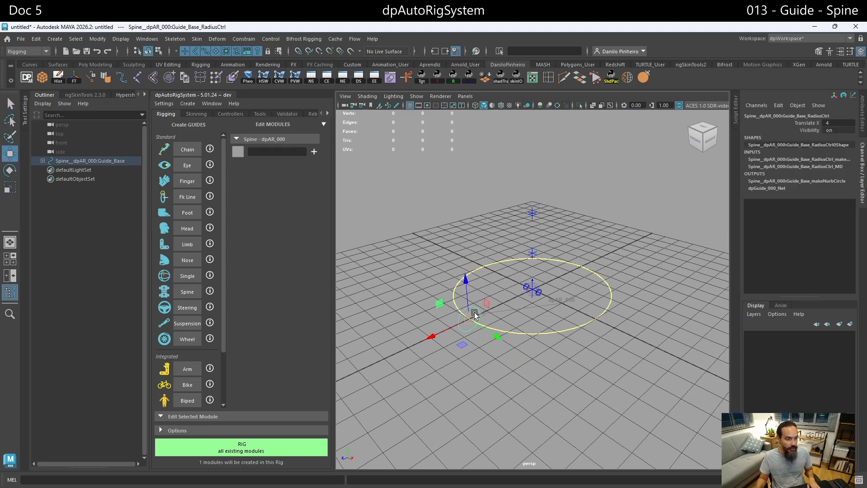
{"action": "left_click_drag", "start_coordinate": [478, 315], "coordinate": [520, 292]}
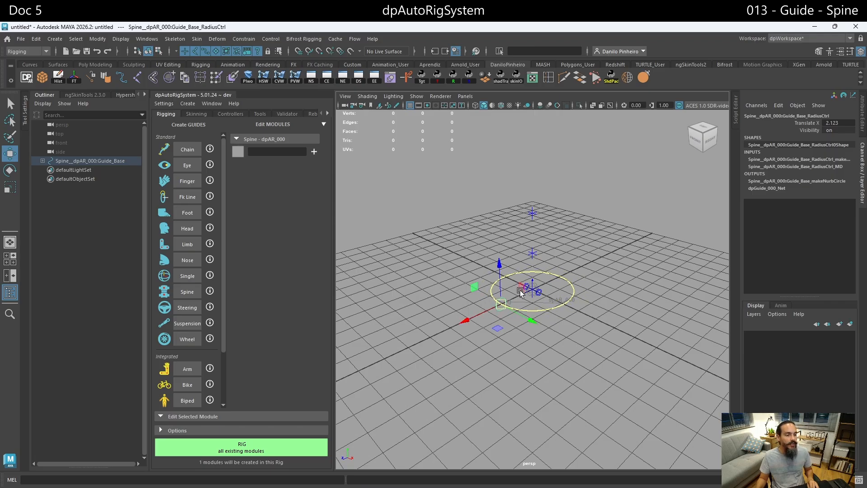
Step: Select the spine guide's base and set the module's Style to Biped
{"action": "left_click", "coordinate": [568, 289]}
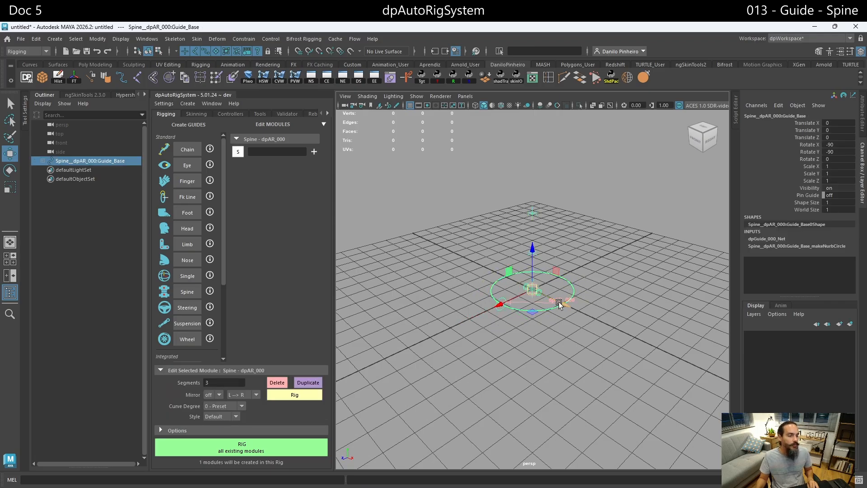
{"action": "left_click_drag", "start_coordinate": [554, 319], "coordinate": [558, 312], "text": "alt"}
{"action": "middle_click_drag", "start_coordinate": [558, 312], "coordinate": [555, 341], "text": "alt"}
{"action": "scroll", "coordinate": [555, 338], "scroll_direction": "up", "scroll_amount": 2}
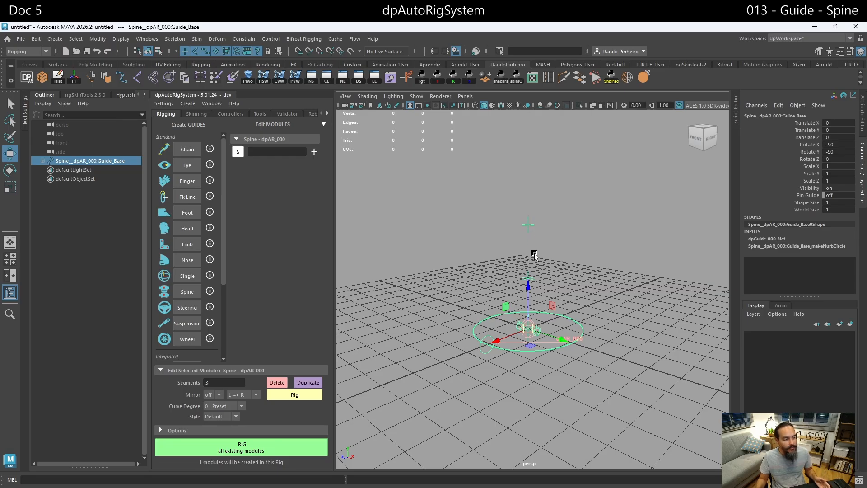
{"action": "left_click", "coordinate": [232, 417]}
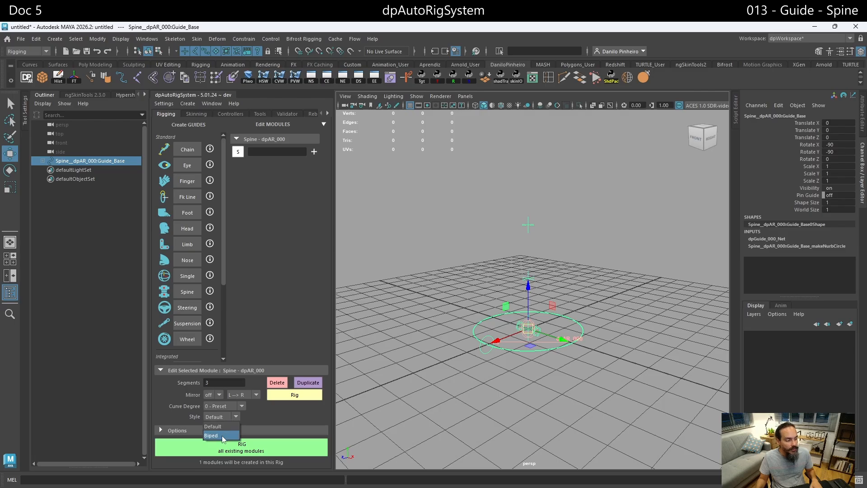
{"action": "left_click", "coordinate": [222, 436]}
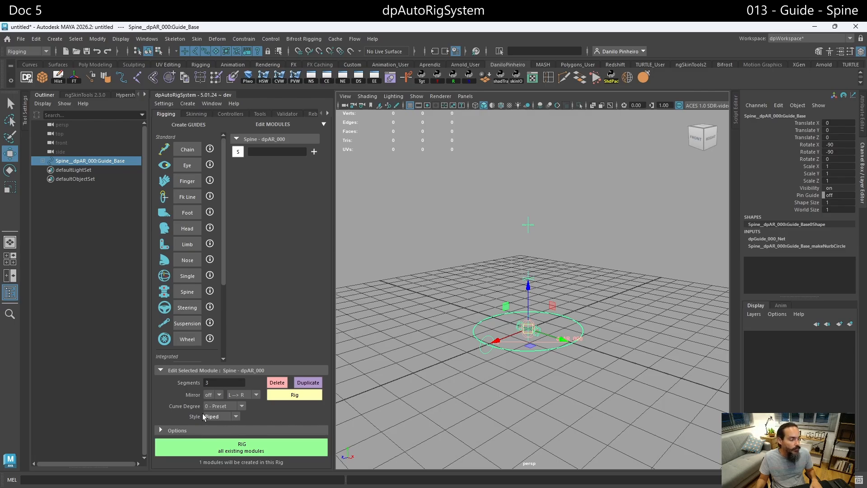
{"action": "left_click", "coordinate": [233, 416]}
{"action": "left_click", "coordinate": [213, 424]}
{"action": "left_click", "coordinate": [230, 418]}
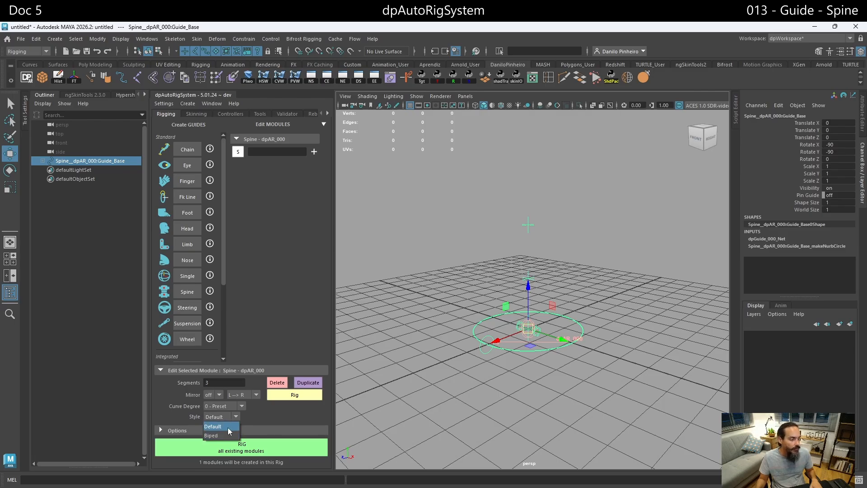
{"action": "left_click", "coordinate": [227, 427]}
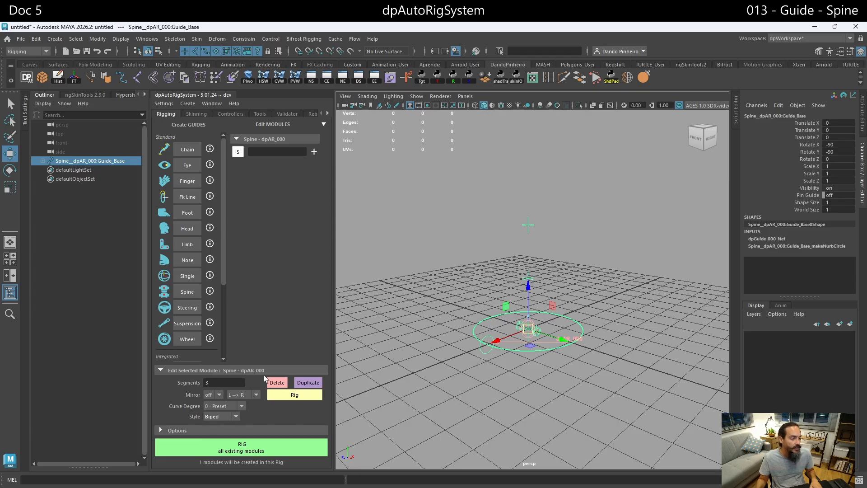
Step: Name the spine guide module "Coluna"
{"action": "left_click", "coordinate": [299, 152]}
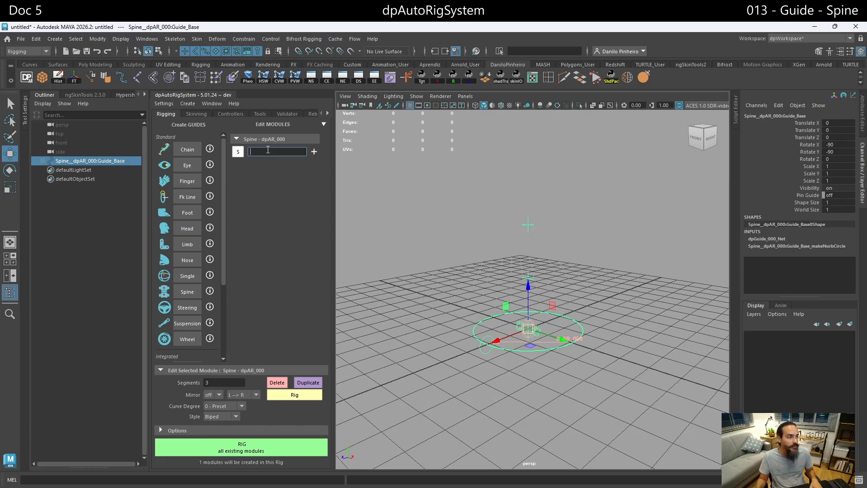
{"action": "type", "text": "Coluna"}
{"action": "key", "text": "Return"}
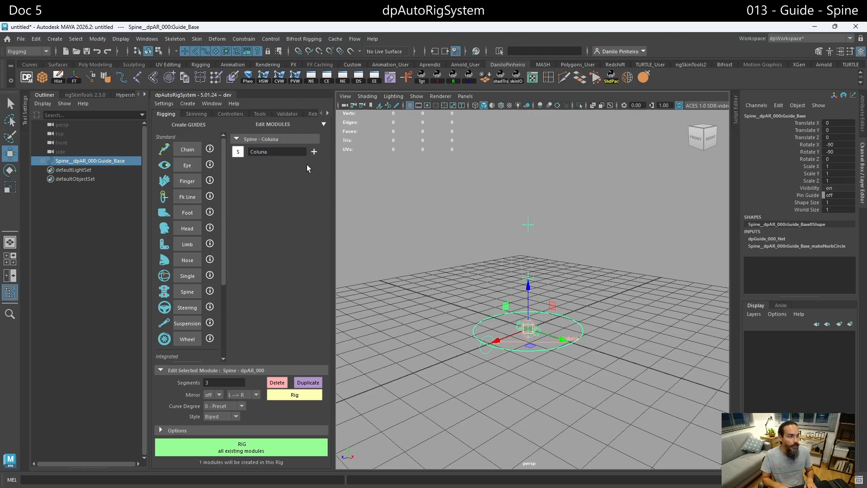
Step: Move the topmost spine joint locator vertically to a Translate Z of about 0.33
{"action": "left_click_drag", "start_coordinate": [517, 213], "coordinate": [551, 244]}
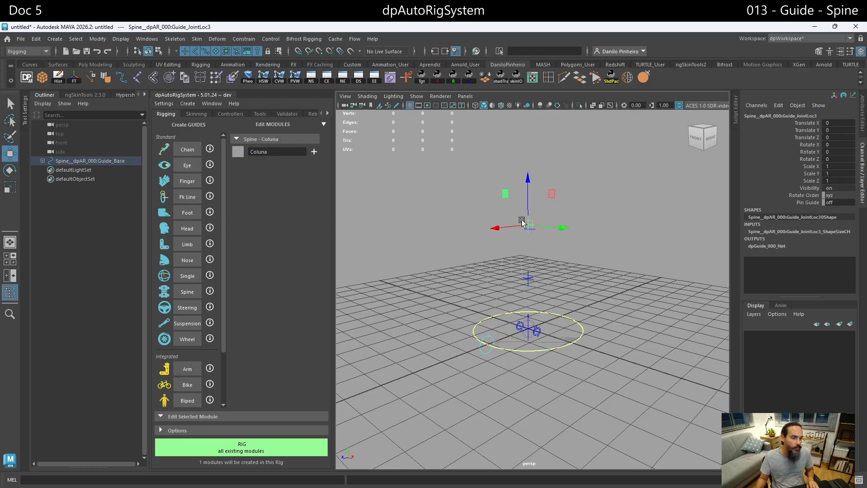
{"action": "left_click_drag", "start_coordinate": [535, 181], "coordinate": [541, 298]}
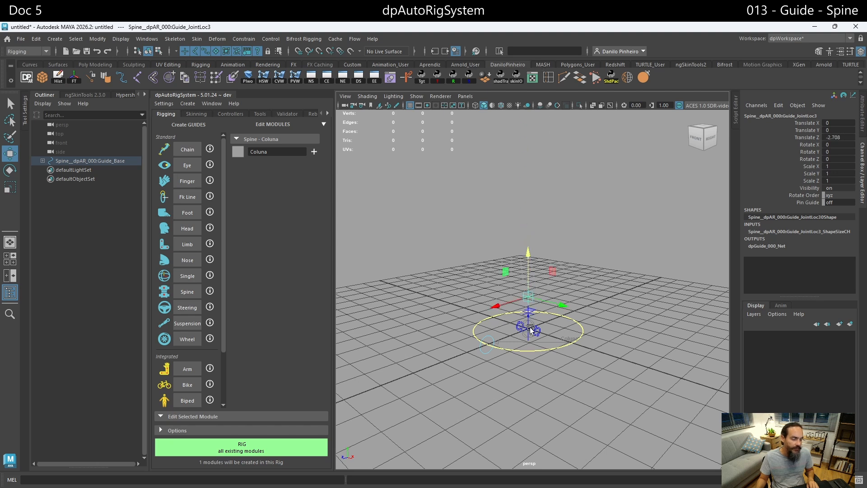
{"action": "left_click_drag", "start_coordinate": [530, 329], "coordinate": [534, 173]}
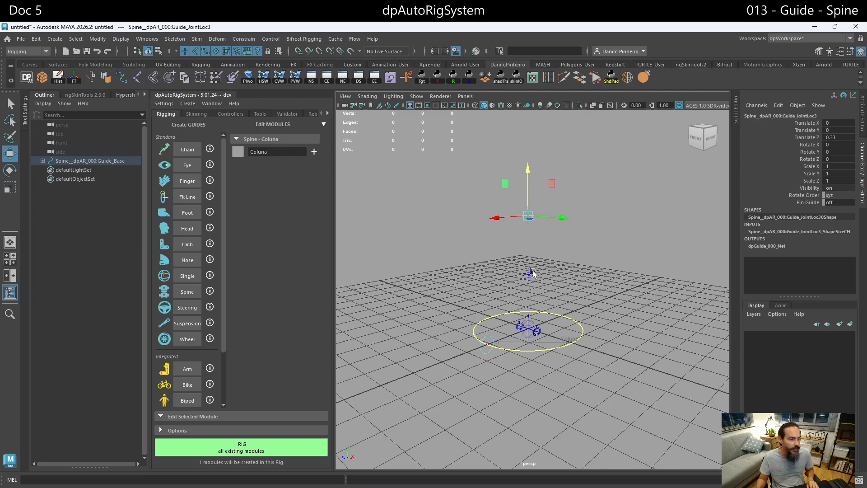
Step: Rig all existing guide modules
{"action": "left_click", "coordinate": [277, 448]}
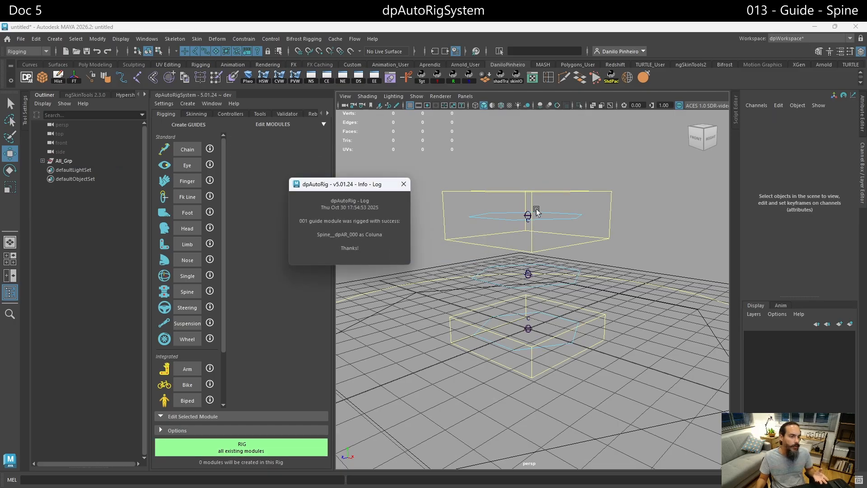
{"action": "left_click", "coordinate": [549, 207]}
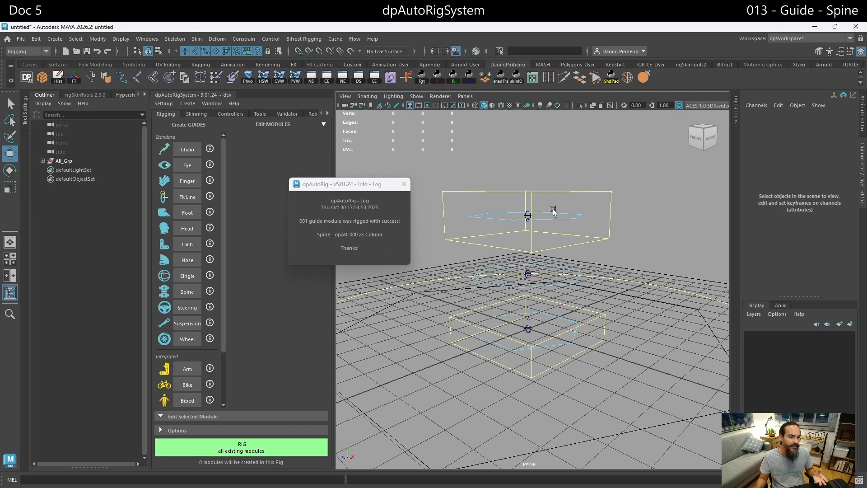
Step: Test moving the hips controls of the spine rig, including Coluna_HipsB_Ctrl, and undo the movements
{"action": "left_click", "coordinate": [568, 291]}
{"action": "left_click", "coordinate": [568, 321]}
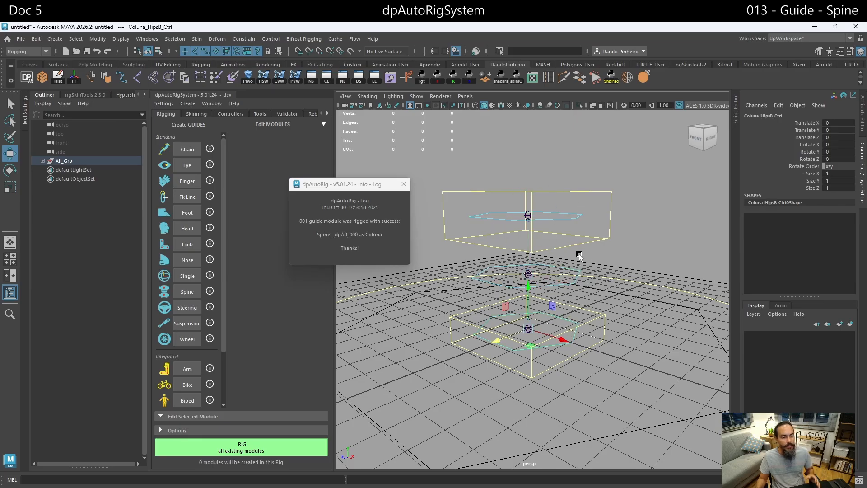
{"action": "left_click", "coordinate": [532, 326]}
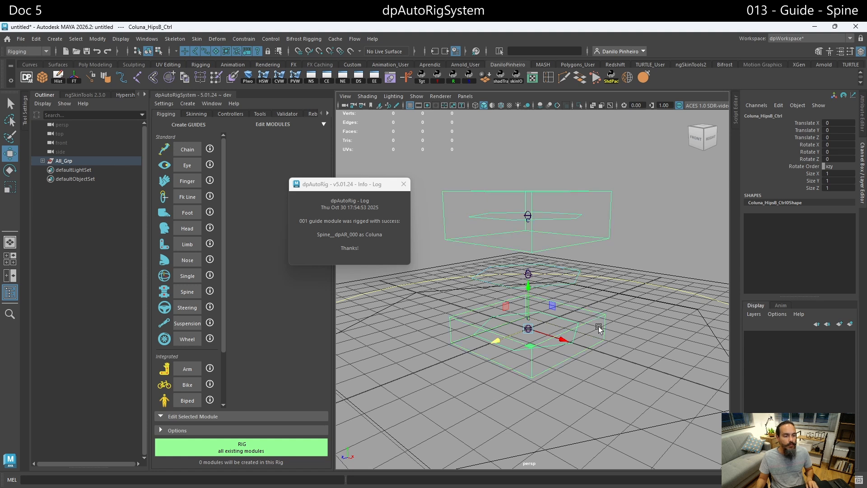
{"action": "left_click_drag", "start_coordinate": [528, 330], "coordinate": [506, 340]}
{"action": "key", "text": "ctrl+z"}
{"action": "left_click", "coordinate": [543, 313]}
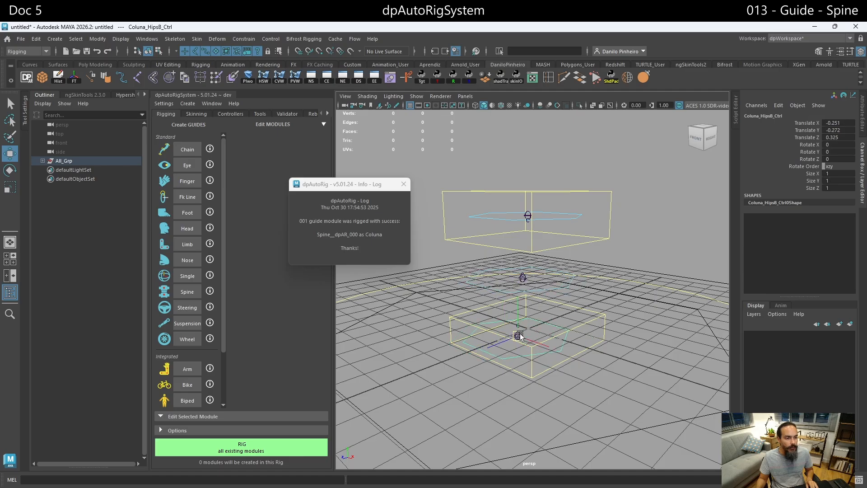
{"action": "key", "text": "ctrl+z"}
Step: Test rotating and moving the Coluna_ChestA_Ctrl box control, undoing each change
{"action": "left_click", "coordinate": [577, 195]}
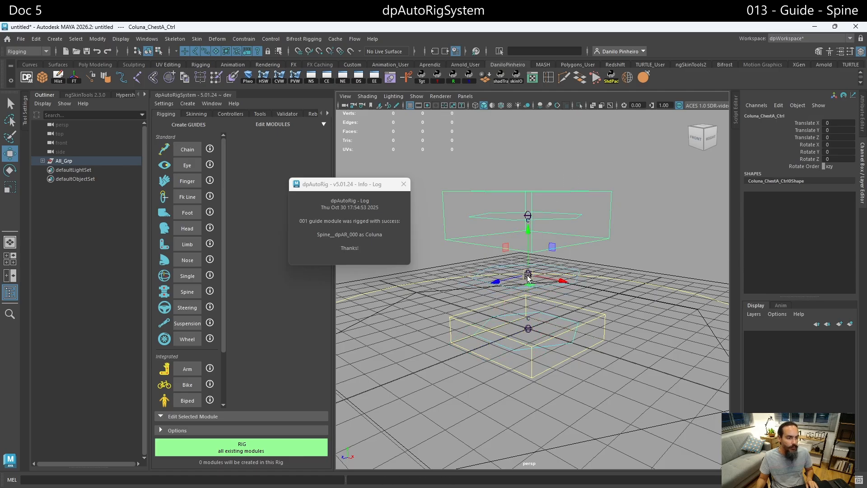
{"action": "key", "text": "e"}
{"action": "left_click_drag", "start_coordinate": [527, 271], "coordinate": [549, 244]}
{"action": "key", "text": "ctrl+z"}
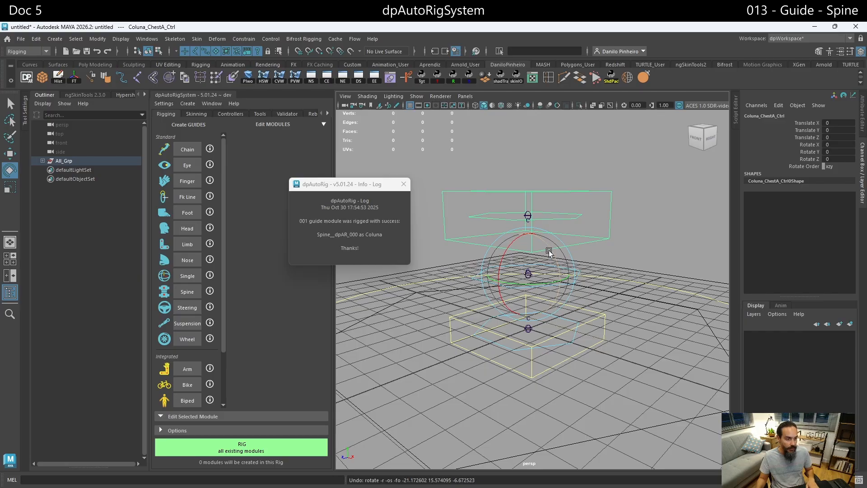
{"action": "key", "text": "w"}
{"action": "left_click_drag", "start_coordinate": [534, 272], "coordinate": [535, 214]}
{"action": "key", "text": "ctrl+z"}
Step: Test moving and rotating the Coluna_ChestB_Ctrl control, undoing each change
{"action": "left_click", "coordinate": [560, 215]}
{"action": "key", "text": "ctrl+z"}
{"action": "key", "text": "e"}
{"action": "key", "text": "ctrl+z"}
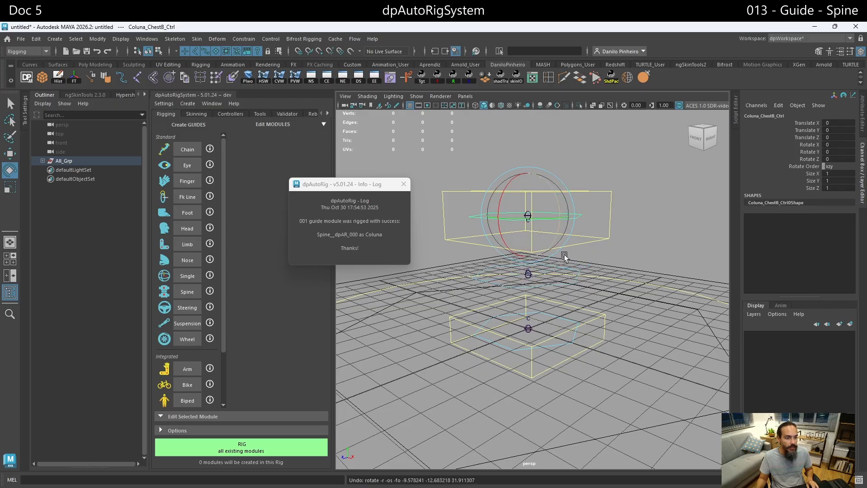
Step: Test moving the Coluna_Middle1_Ctrl control and undo the movement
{"action": "left_click", "coordinate": [576, 284]}
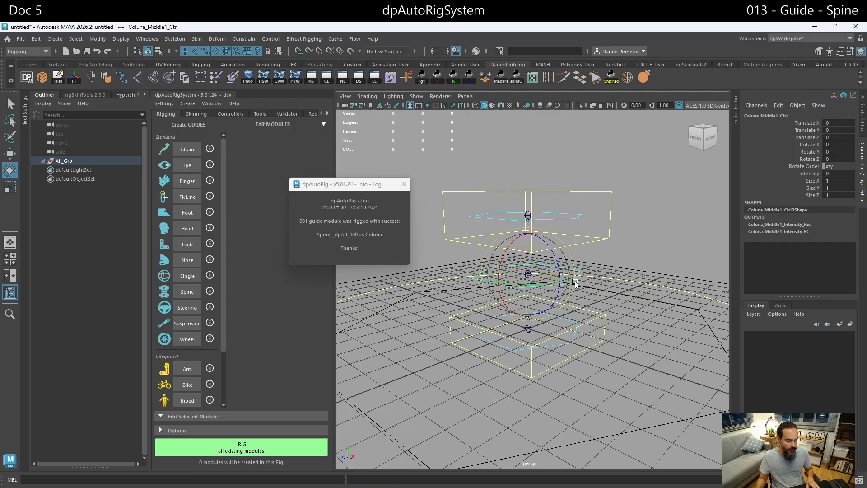
{"action": "key", "text": "w"}
{"action": "left_click_drag", "start_coordinate": [540, 277], "coordinate": [561, 284]}
{"action": "key", "text": "ctrl+z"}
Step: Set the Coluna Fk attribute of Option_Ctrl to 1 to switch the spine to its FK controls
{"action": "scroll", "coordinate": [557, 276], "scroll_direction": "down", "scroll_amount": 4}
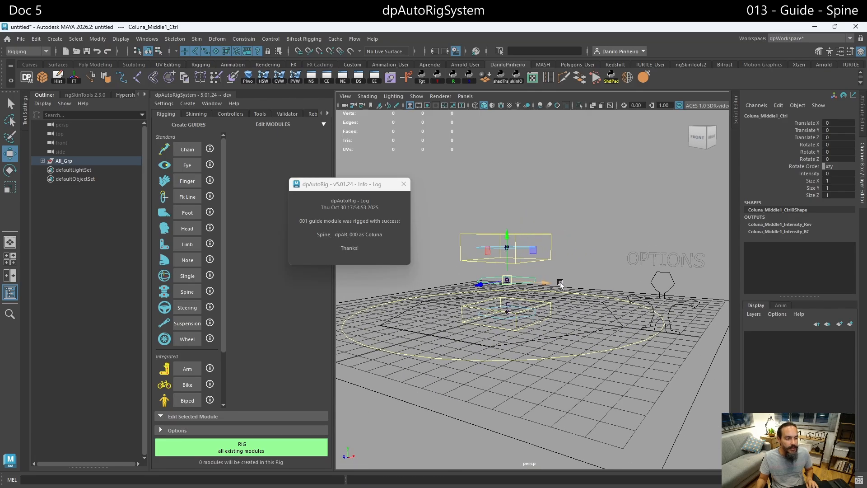
{"action": "left_click", "coordinate": [576, 245]}
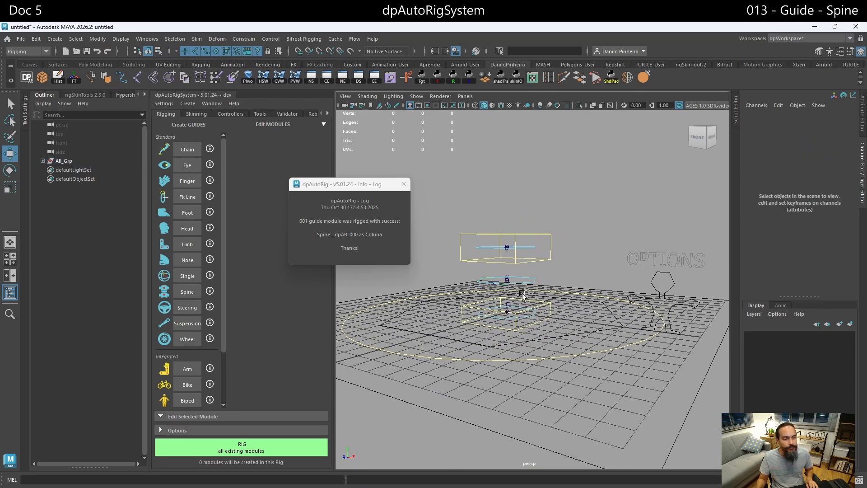
{"action": "left_click", "coordinate": [672, 272]}
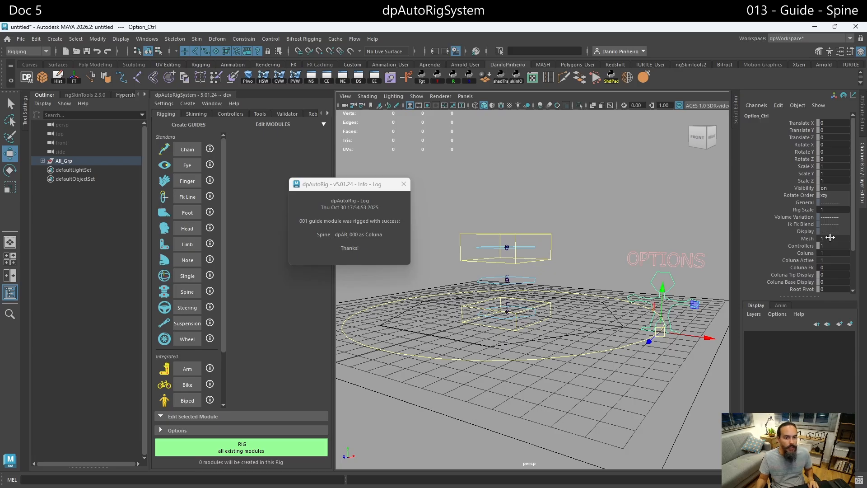
{"action": "left_click", "coordinate": [806, 268]}
{"action": "middle_click_drag", "start_coordinate": [586, 268], "coordinate": [617, 269]}
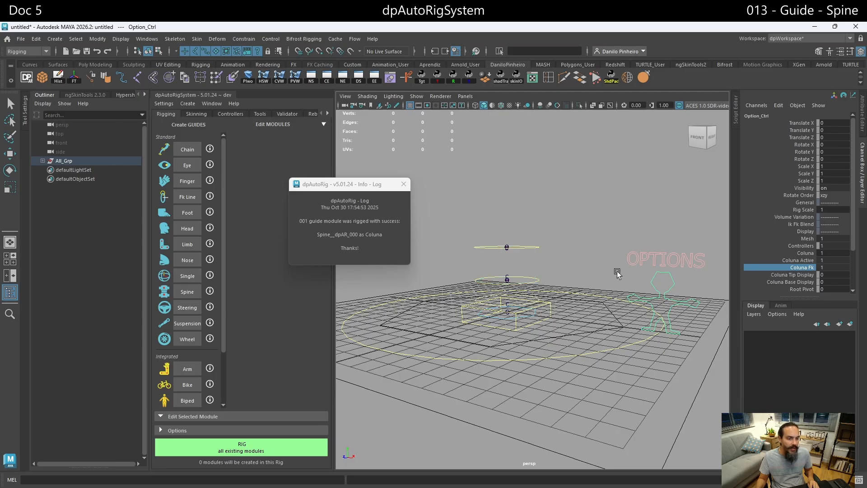
Step: Test rotating the Coluna_HipsA_Fk_Ctrl control and undo the rotation
{"action": "scroll", "coordinate": [532, 300], "scroll_direction": "up", "scroll_amount": 2}
{"action": "left_click", "coordinate": [534, 301]}
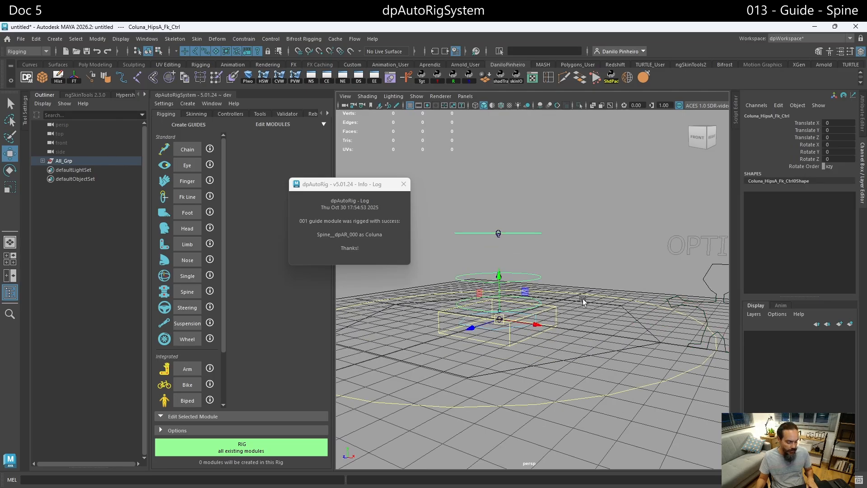
{"action": "key", "text": "e"}
{"action": "mouse_move", "coordinate": [513, 298]}
{"action": "left_mouse_down"}
{"action": "mouse_move", "coordinate": [499, 291]}
{"action": "mouse_move", "coordinate": [509, 301]}
{"action": "mouse_move", "coordinate": [536, 283]}
{"action": "mouse_move", "coordinate": [527, 293]}
{"action": "left_mouse_up"}
{"action": "key", "text": "ctrl+z"}
Step: Test rotating the Coluna_ChestA_Fk_Ctrl control and undo the rotation
{"action": "left_click", "coordinate": [538, 265]}
{"action": "left_click", "coordinate": [526, 279]}
{"action": "key", "text": "ctrl+z"}
{"action": "left_click", "coordinate": [530, 235]}
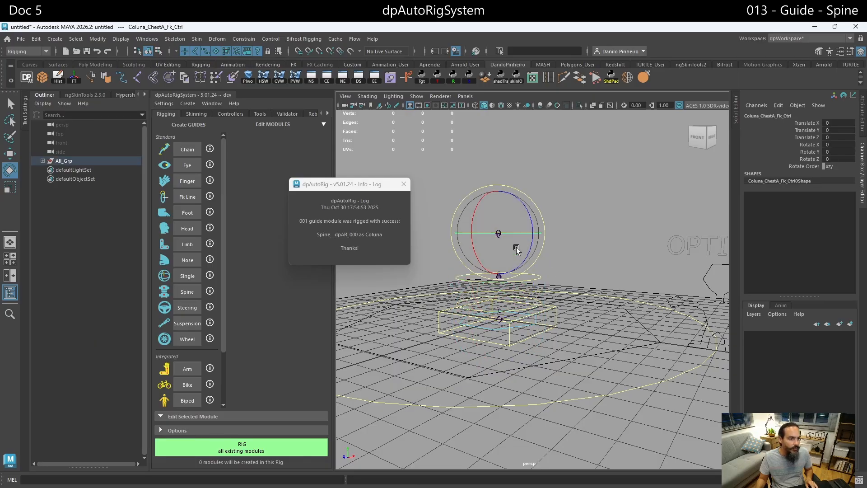
{"action": "left_click_drag", "start_coordinate": [515, 246], "coordinate": [493, 282]}
{"action": "key", "text": "ctrl+z"}
Step: Test rotating the Coluna_Middle1_Fk_Ctrl control, undo the rotation and clear the selection
{"action": "left_click", "coordinate": [535, 278]}
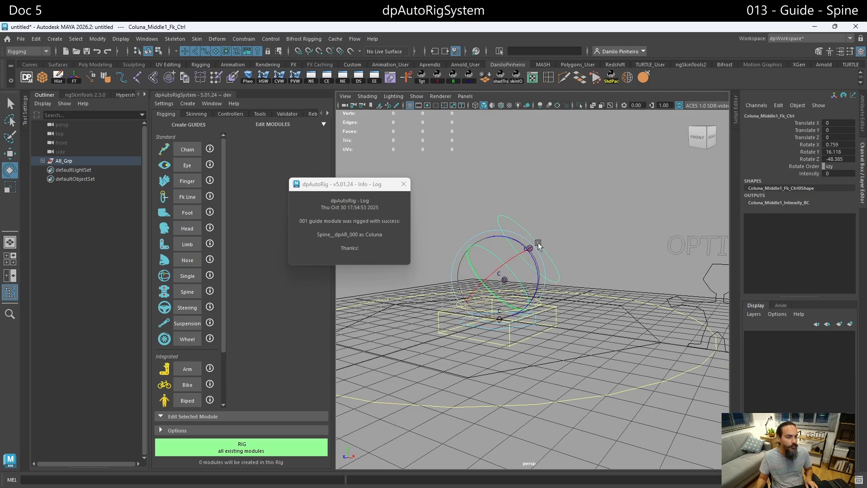
{"action": "key", "text": "ctrl+z"}
{"action": "left_click", "coordinate": [595, 240]}
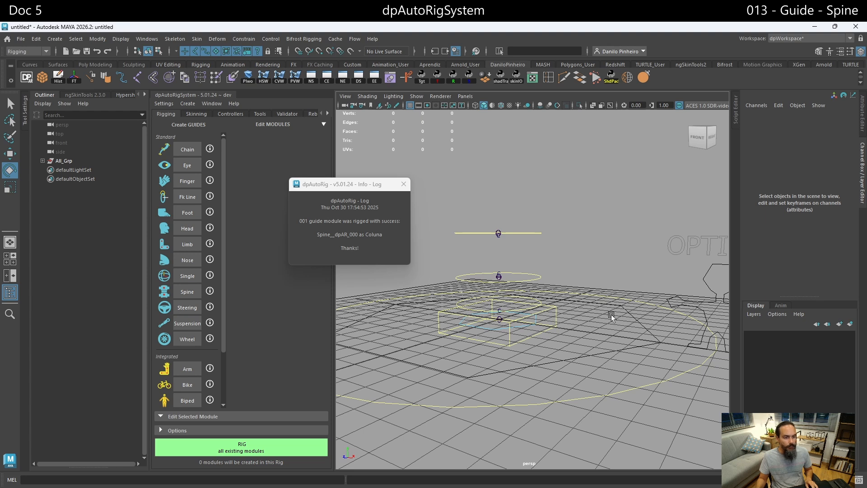
Step: Set the Coluna Fk attribute of Option_Ctrl to 0 to return to the IK controls, and point out Coluna and Coluna Active
{"action": "left_click", "coordinate": [718, 276]}
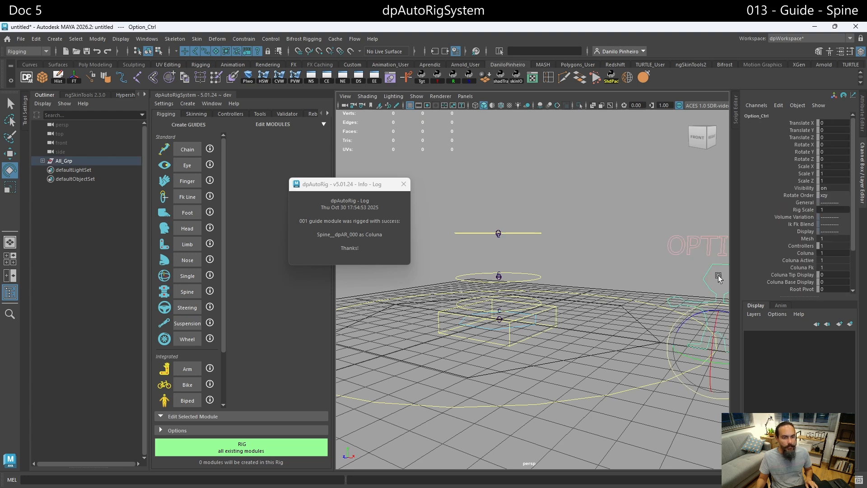
{"action": "left_click", "coordinate": [806, 253]}
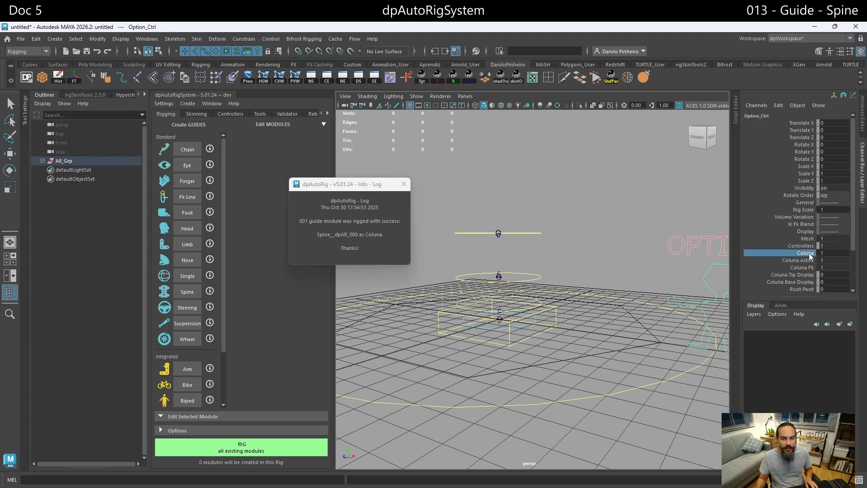
{"action": "left_click", "coordinate": [808, 267]}
{"action": "middle_click_drag", "start_coordinate": [628, 266], "coordinate": [604, 265]}
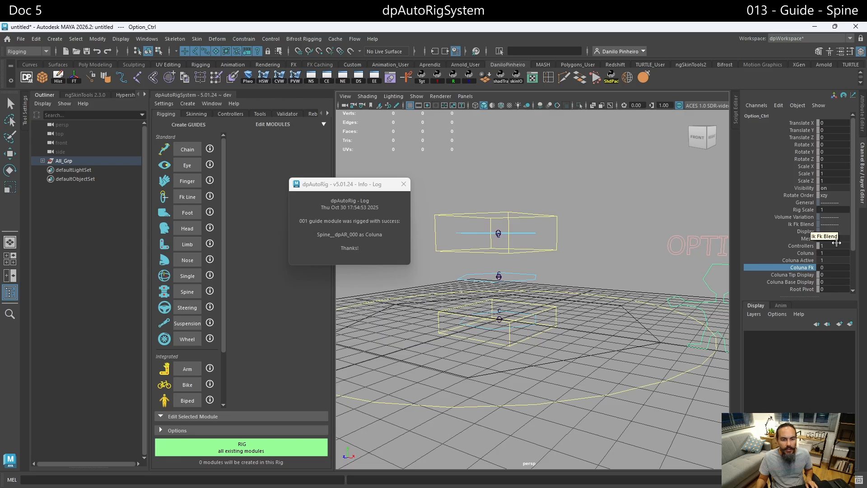
{"action": "left_click", "coordinate": [804, 254]}
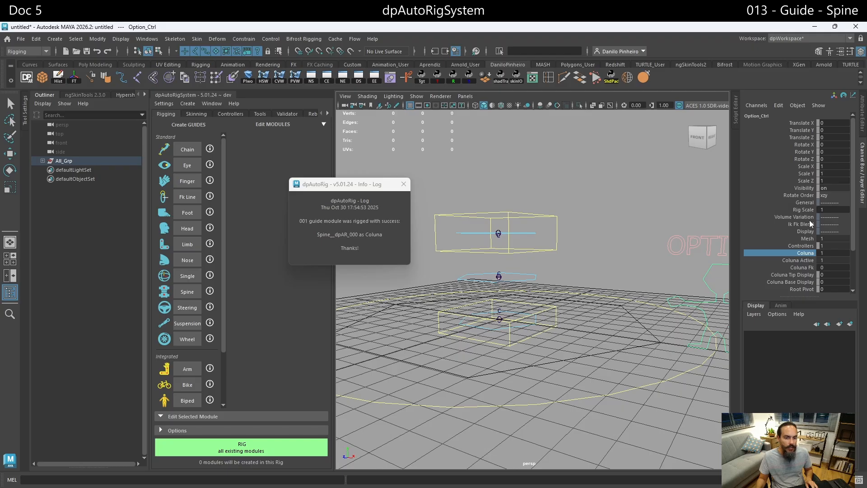
{"action": "left_click", "coordinate": [787, 260]}
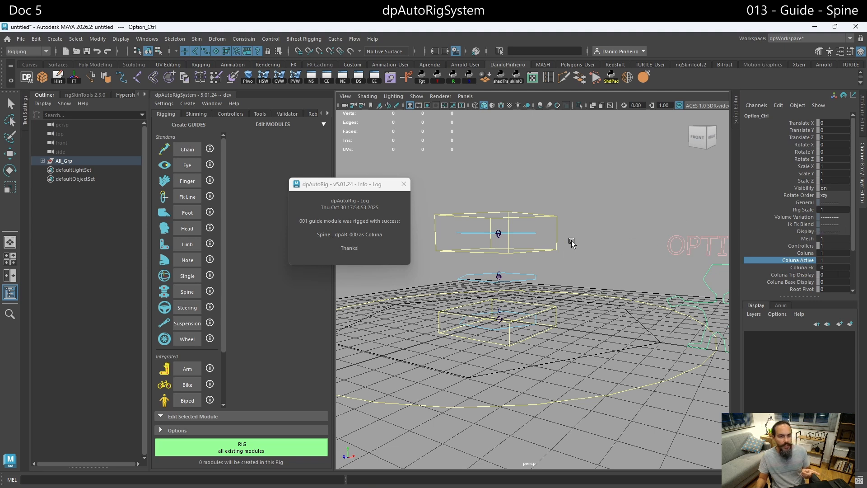
Step: Test moving the Coluna_ChestB_Ctrl control upward in IK mode and undo the movement
{"action": "left_click", "coordinate": [528, 238]}
{"action": "key", "text": "e"}
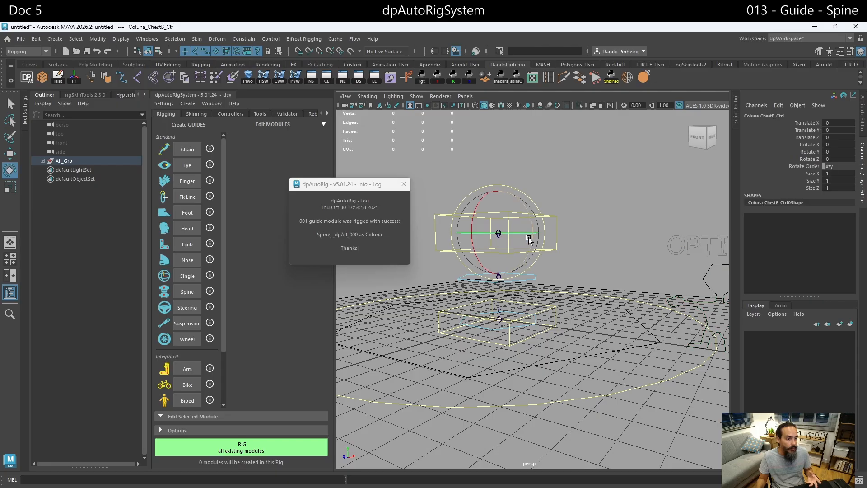
{"action": "key", "text": "w"}
{"action": "left_click_drag", "start_coordinate": [497, 234], "coordinate": [491, 197]}
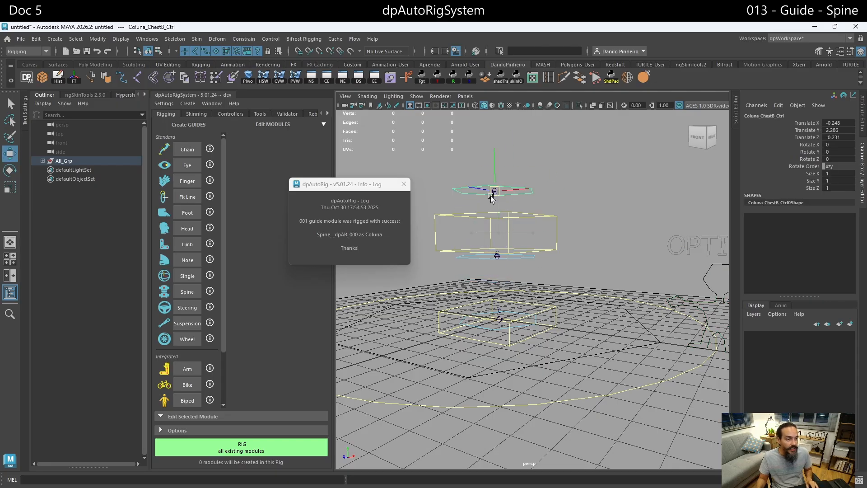
{"action": "key", "text": "ctrl+z"}
{"action": "key", "text": "ctrl+z"}
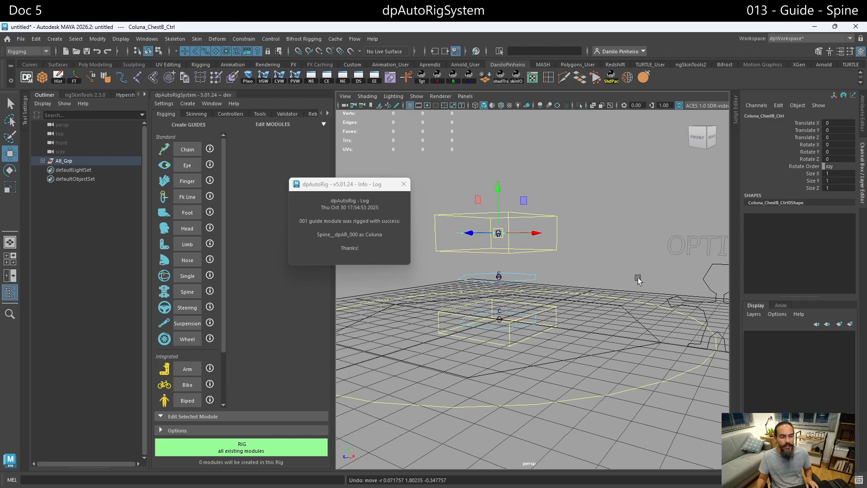
Step: Set the Coluna Base Display and Coluna Tip Display attributes of Option_Ctrl to 1
{"action": "left_click", "coordinate": [717, 273]}
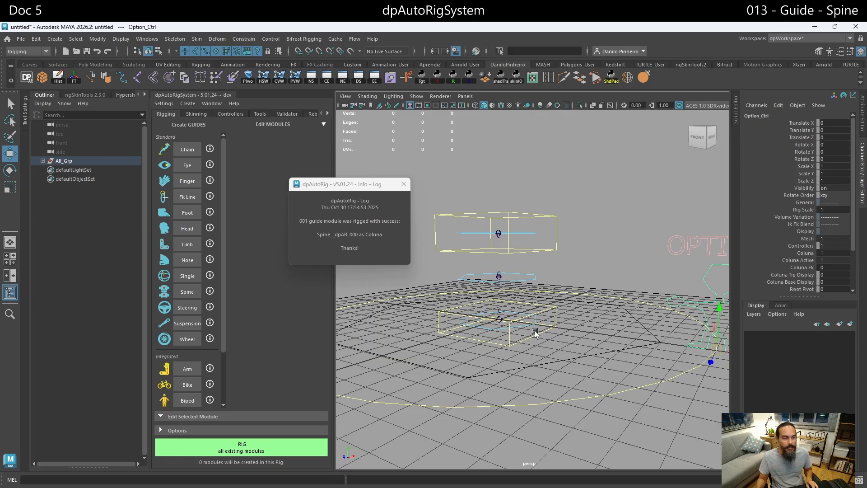
{"action": "left_click", "coordinate": [799, 282]}
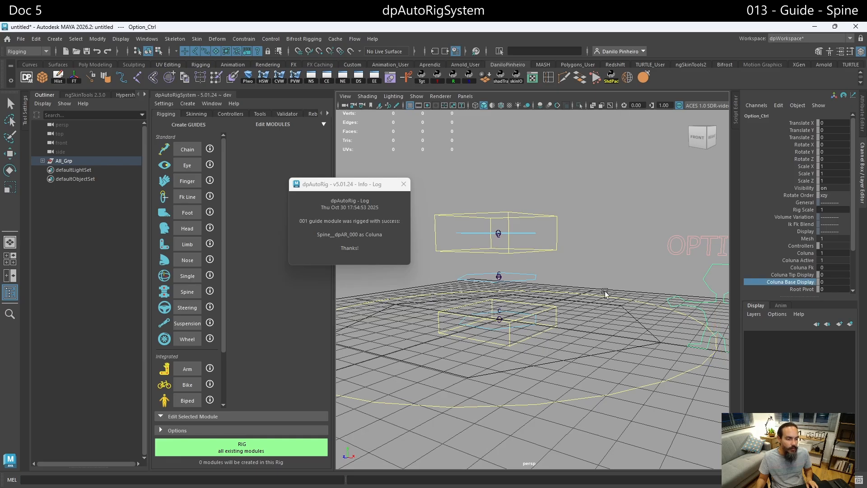
{"action": "middle_click_drag", "start_coordinate": [580, 291], "coordinate": [587, 291]}
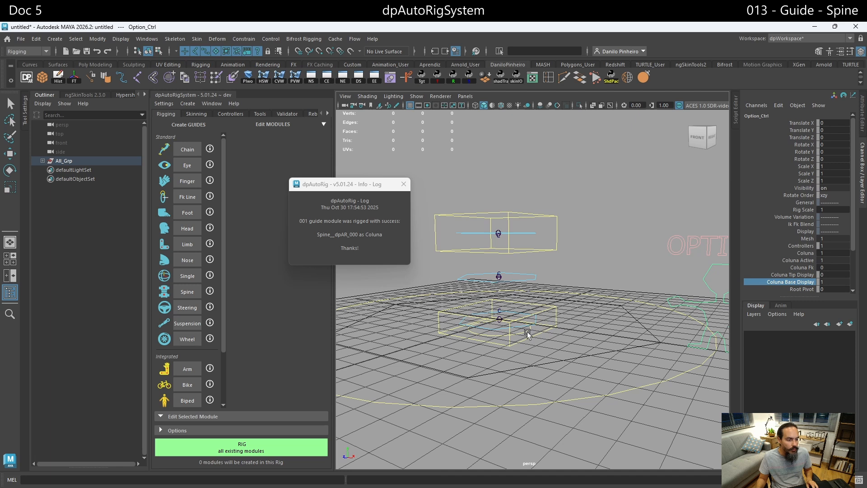
{"action": "left_click", "coordinate": [798, 276]}
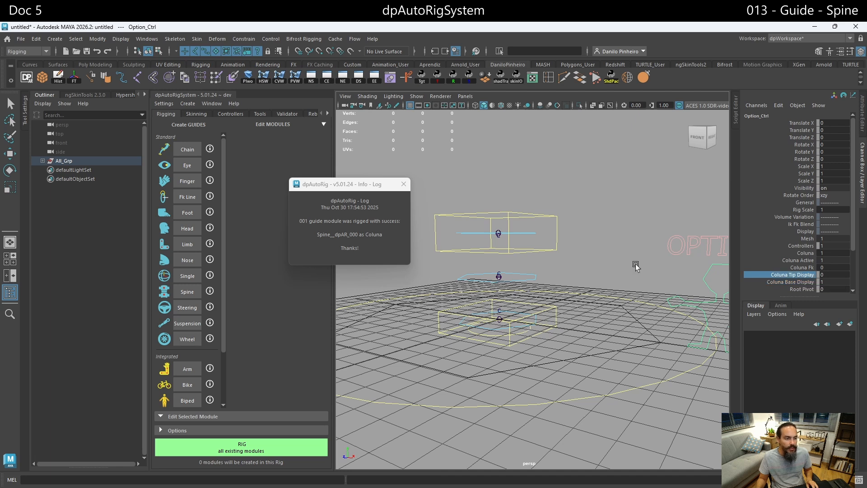
{"action": "middle_click_drag", "start_coordinate": [636, 265], "coordinate": [632, 257]}
{"action": "left_click_drag", "start_coordinate": [582, 245], "coordinate": [599, 252], "text": "alt"}
{"action": "scroll", "coordinate": [595, 242], "scroll_direction": "up", "scroll_amount": 3}
{"action": "mouse_move", "coordinate": [599, 252]}
{"action": "middle_mouse_down", "text": "alt"}
{"action": "mouse_move", "coordinate": [622, 243]}
{"action": "mouse_move", "coordinate": [612, 248]}
{"action": "middle_mouse_up", "text": "alt"}
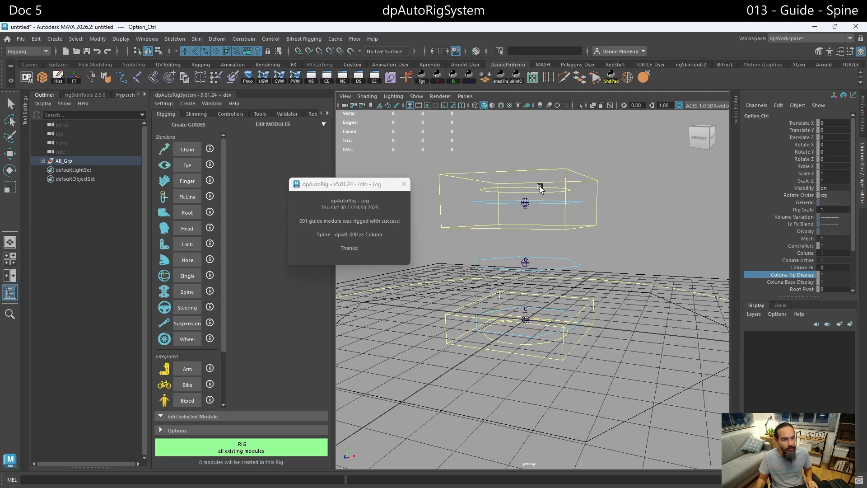
Step: Test rotating the Coluna_Tip_Ctrl control above the chest and undo the rotation
{"action": "left_click", "coordinate": [540, 188]}
{"action": "key", "text": "w"}
{"action": "key", "text": "e"}
{"action": "left_click_drag", "start_coordinate": [539, 194], "coordinate": [546, 206]}
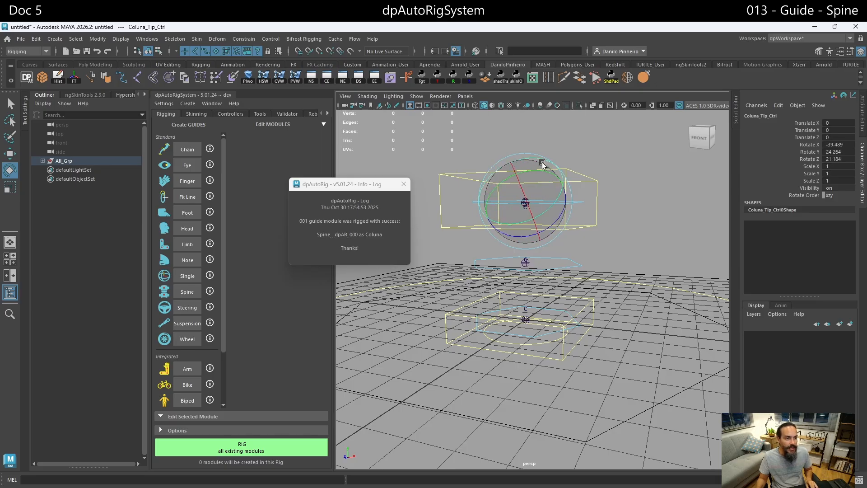
{"action": "key", "text": "ctrl+z"}
Step: Test rotating the Coluna_ChestB_Ctrl control for comparison with the tip control and undo it
{"action": "left_click", "coordinate": [578, 204]}
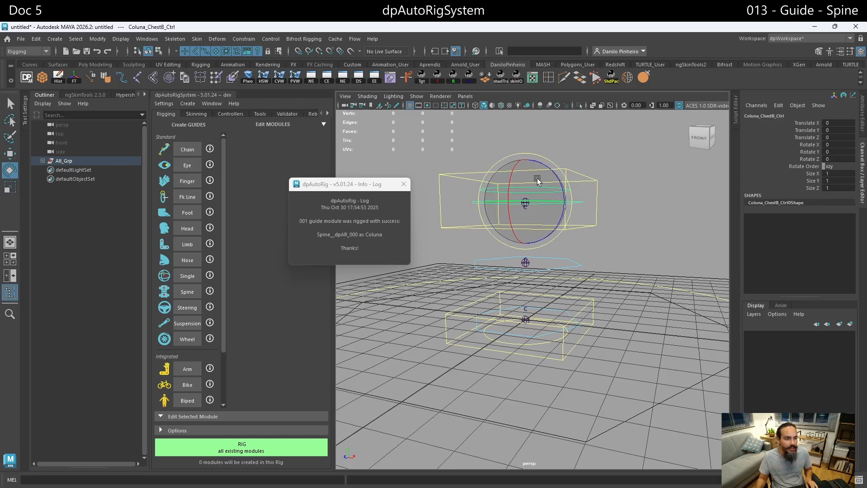
{"action": "left_click_drag", "start_coordinate": [535, 178], "coordinate": [556, 226]}
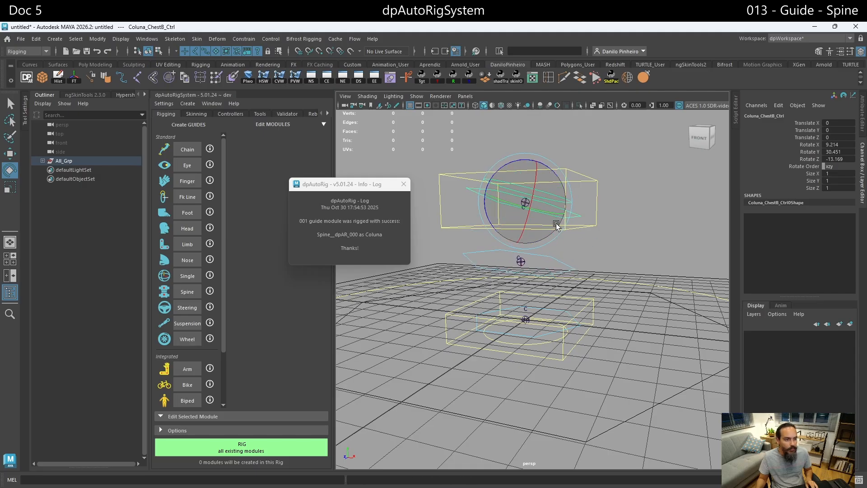
{"action": "key", "text": "ctrl+z"}
{"action": "key", "text": "ctrl+z"}
{"action": "key", "text": "ctrl+z"}
{"action": "key", "text": "ctrl+z"}
Step: Test rotating and moving the Coluna_Tip_Ctrl control, undoing each change
{"action": "left_click", "coordinate": [559, 187]}
{"action": "left_click_drag", "start_coordinate": [546, 193], "coordinate": [532, 165]}
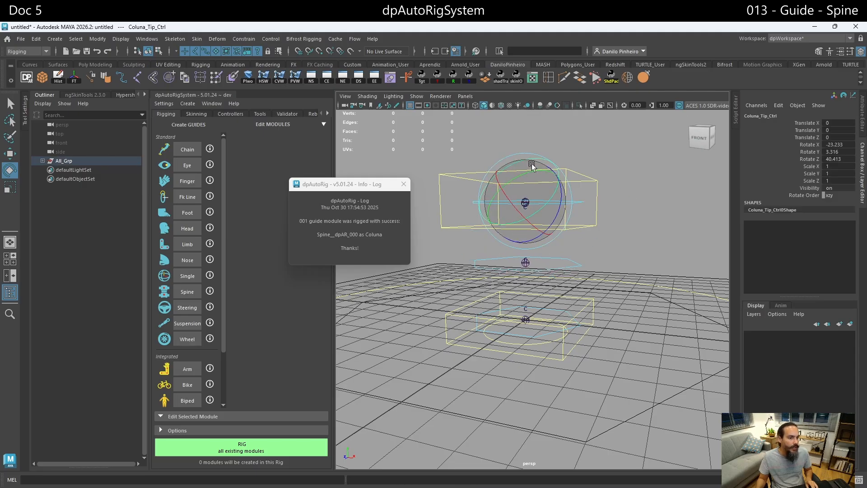
{"action": "key", "text": "ctrl+z"}
{"action": "key", "text": "w"}
{"action": "left_click_drag", "start_coordinate": [525, 201], "coordinate": [519, 172]}
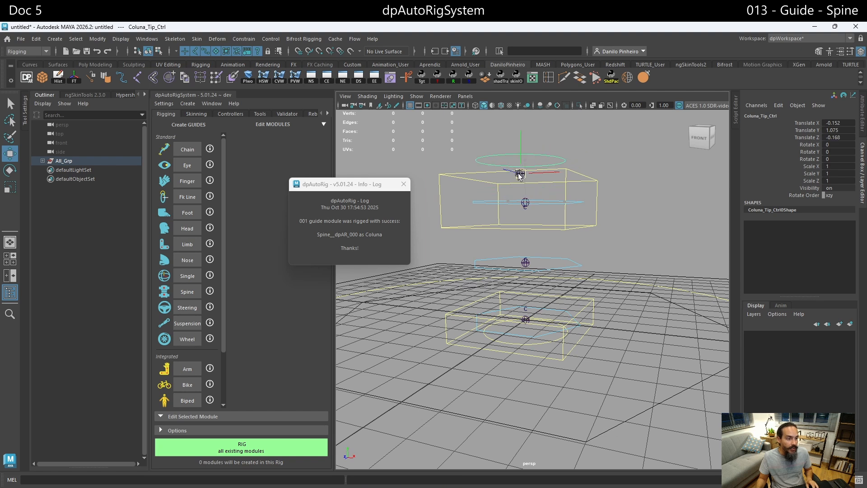
{"action": "key", "text": "ctrl+z"}
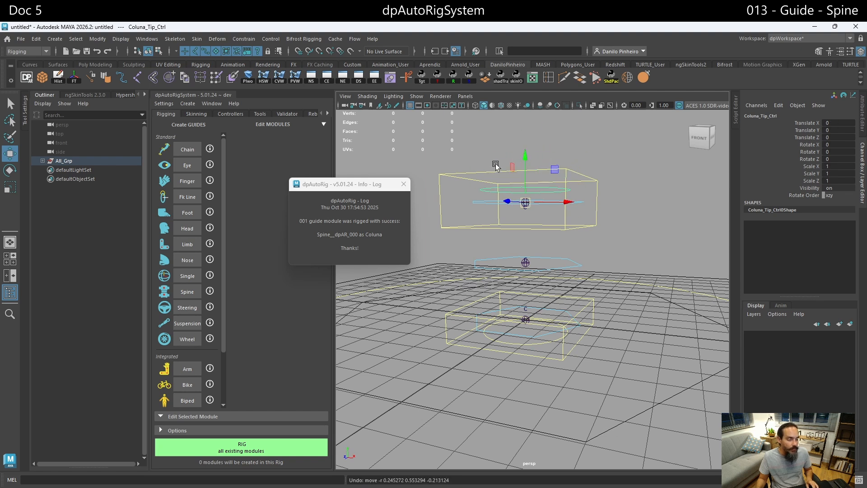
Step: Test moving the Coluna_HipsB_Ctrl control and undo the movement
{"action": "left_click", "coordinate": [552, 333]}
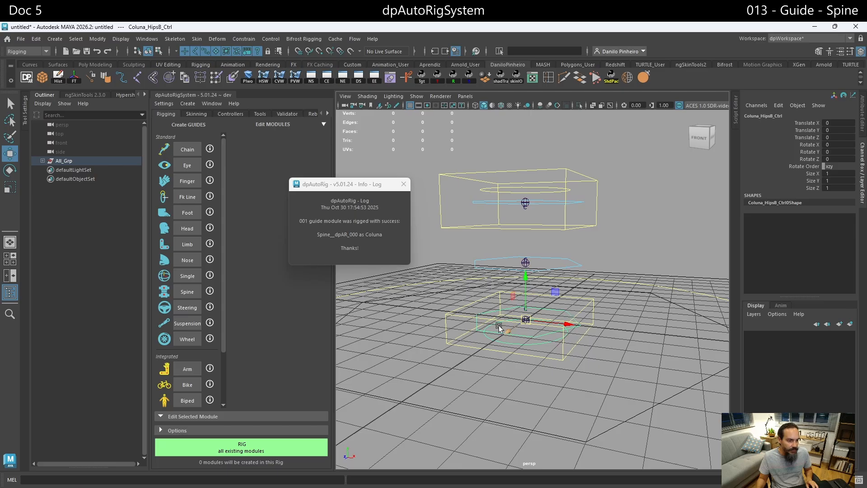
{"action": "mouse_move", "coordinate": [527, 319]}
{"action": "left_mouse_down"}
{"action": "mouse_move", "coordinate": [559, 343]}
{"action": "mouse_move", "coordinate": [576, 334]}
{"action": "mouse_move", "coordinate": [531, 263]}
{"action": "mouse_move", "coordinate": [484, 319]}
{"action": "mouse_move", "coordinate": [546, 313]}
{"action": "mouse_move", "coordinate": [515, 333]}
{"action": "mouse_move", "coordinate": [537, 326]}
{"action": "left_mouse_up"}
{"action": "key", "text": "ctrl+z"}
Step: Test moving the Coluna_Base_Ctrl control, undo the movement and clear the selection
{"action": "left_click", "coordinate": [612, 342]}
{"action": "left_click", "coordinate": [548, 343]}
{"action": "key", "text": "ctrl+z"}
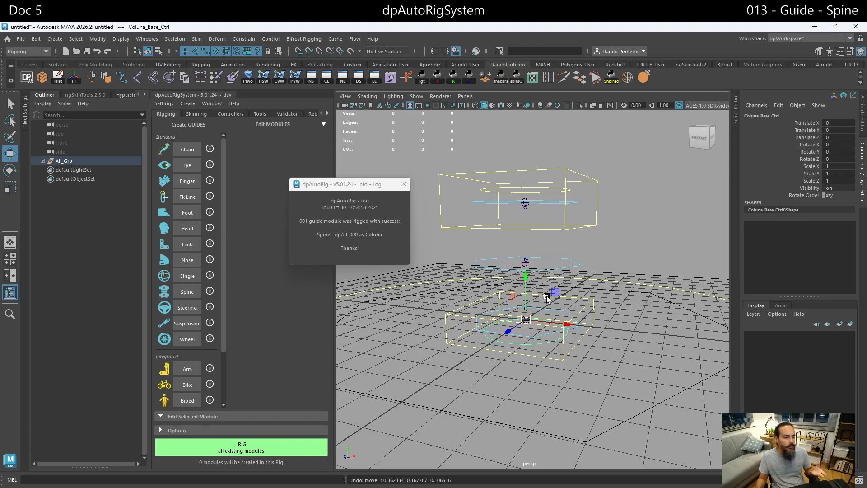
{"action": "left_click", "coordinate": [622, 250]}
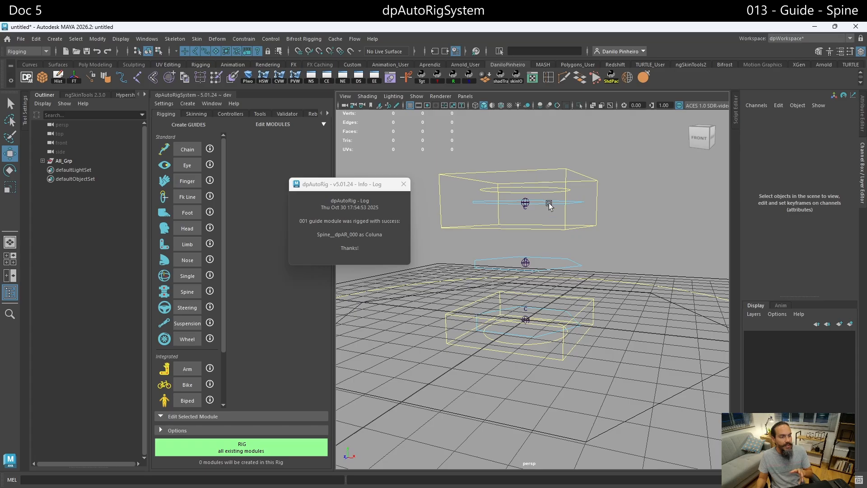